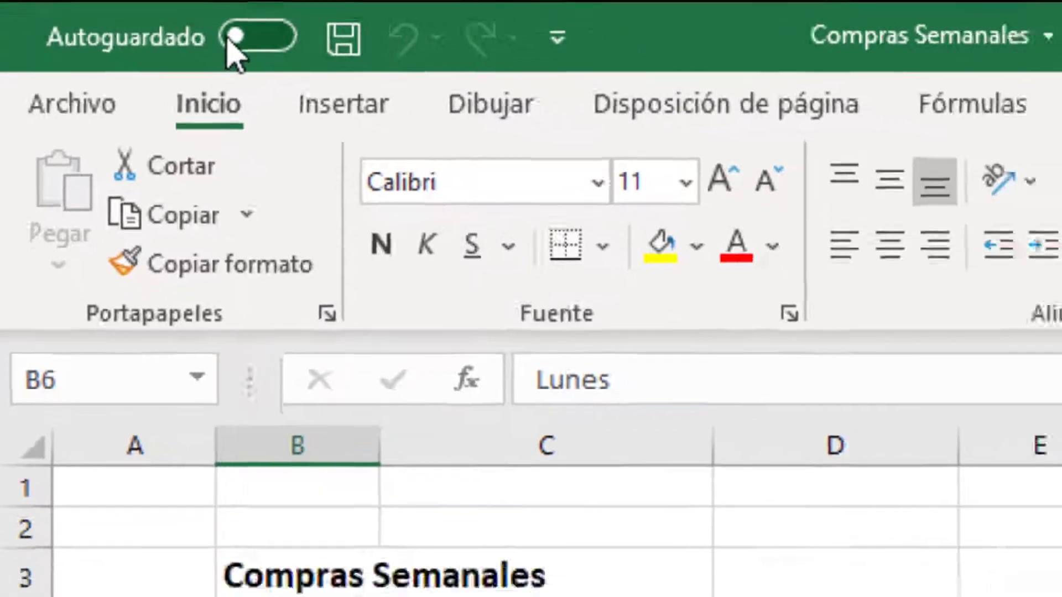
Switch on the Autoguardado toggle to get the '¿Cómo activo Autoguardado?' upload prompt
{"action": "left_click", "coordinate": [93, 26]}
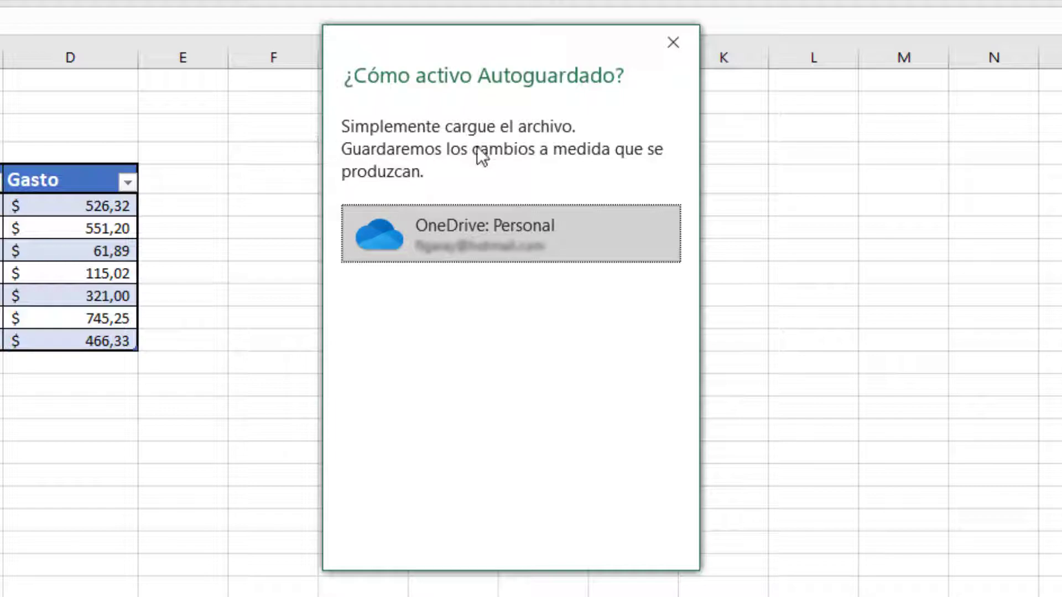
Upload Compras Semanales to OneDrive: Personal and dismiss the AutoSave notice
{"action": "left_click", "coordinate": [645, 236]}
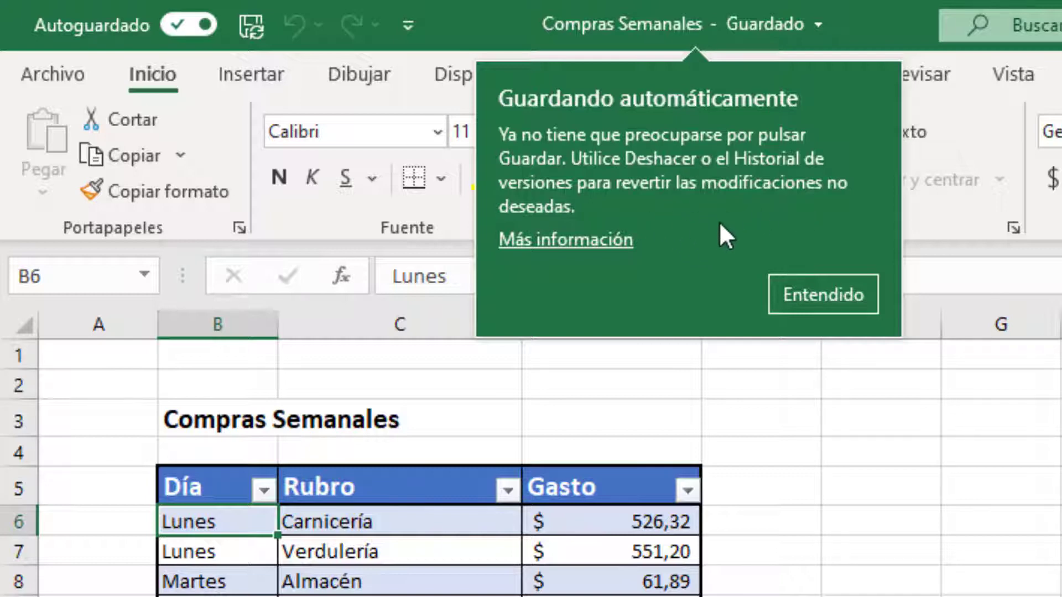
{"action": "left_click", "coordinate": [804, 293]}
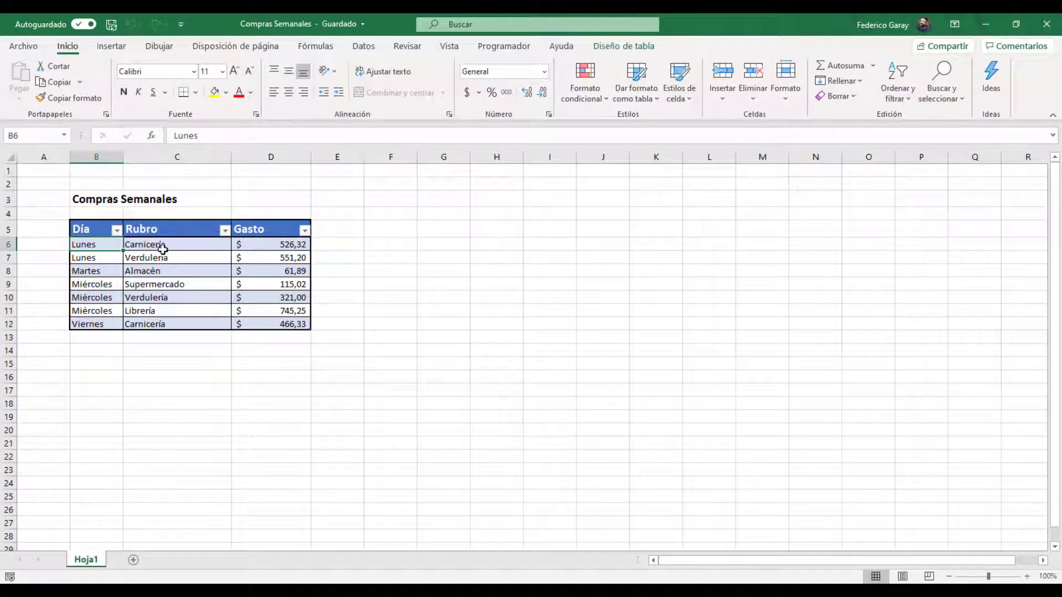
Enter 'derfrgtgy' in cell C14, then view the Historial de versiones list
{"action": "left_click", "coordinate": [184, 349]}
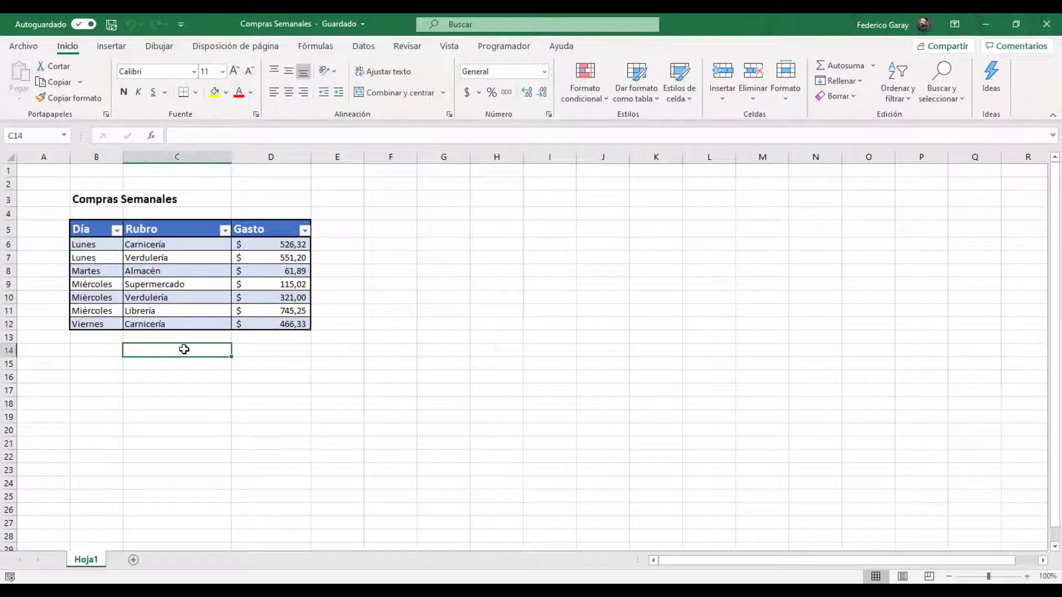
{"action": "type", "text": "derfrgtgy"}
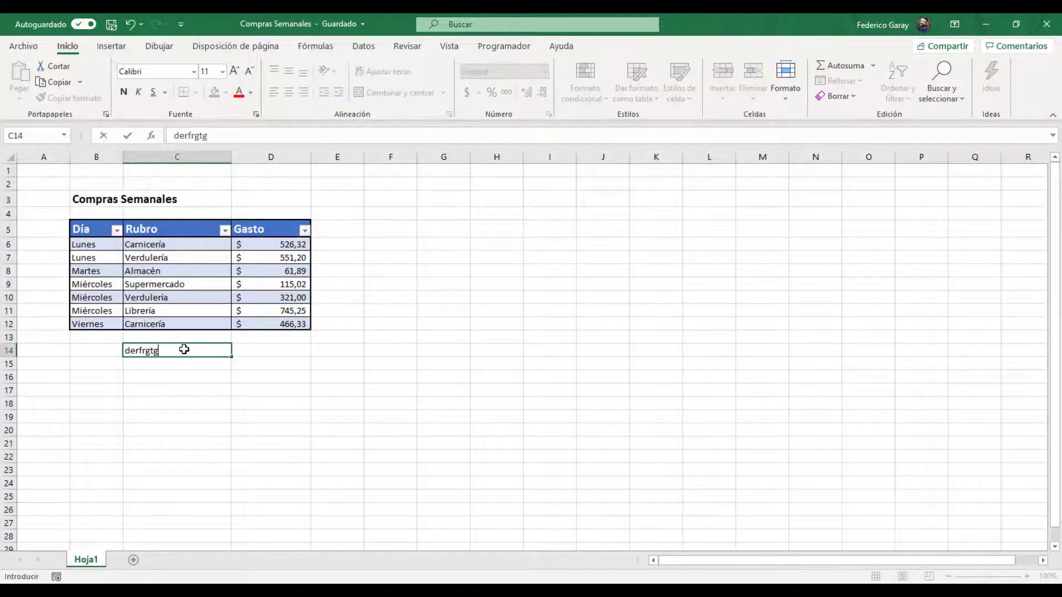
{"action": "key", "text": "Return"}
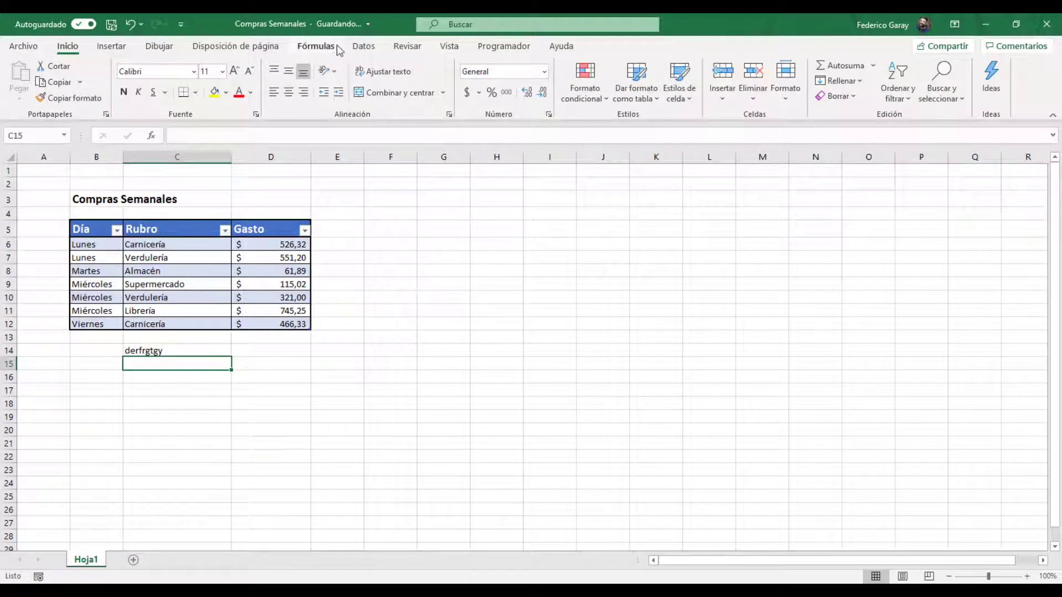
{"action": "left_click", "coordinate": [368, 25]}
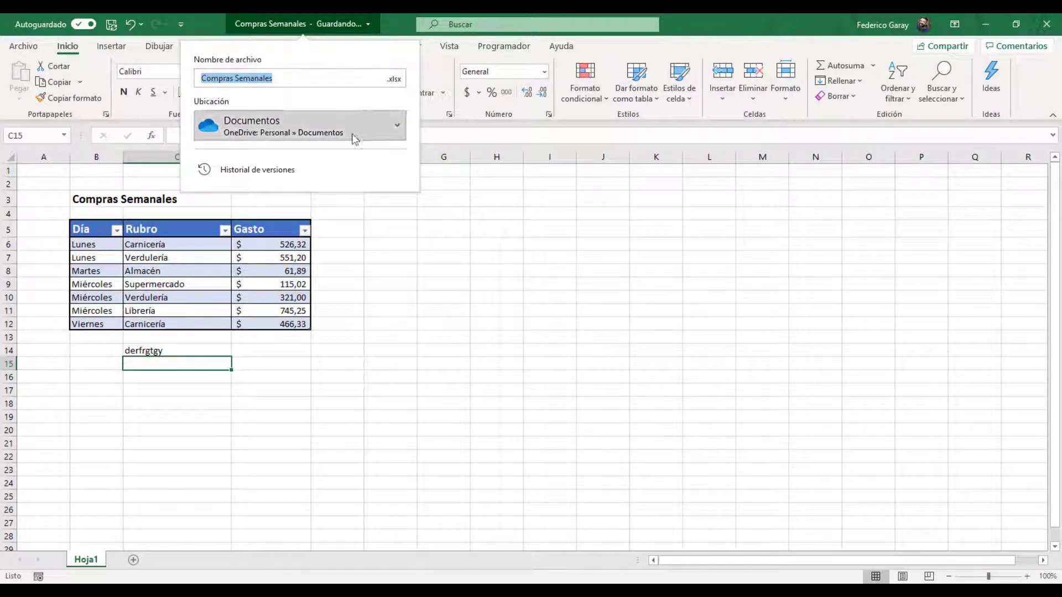
{"action": "left_click", "coordinate": [276, 170]}
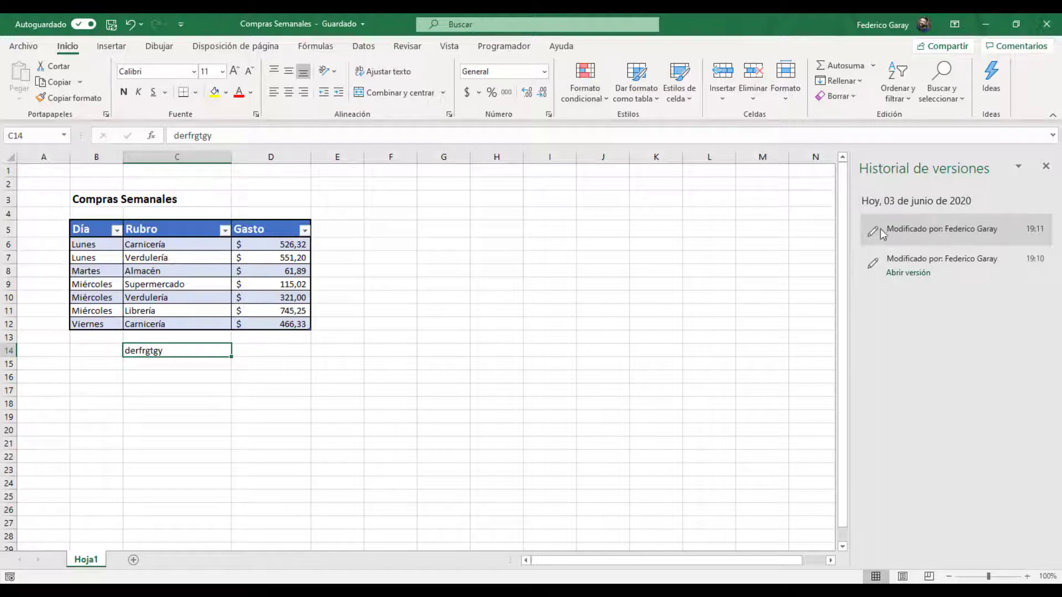
{"action": "left_click", "coordinate": [914, 274]}
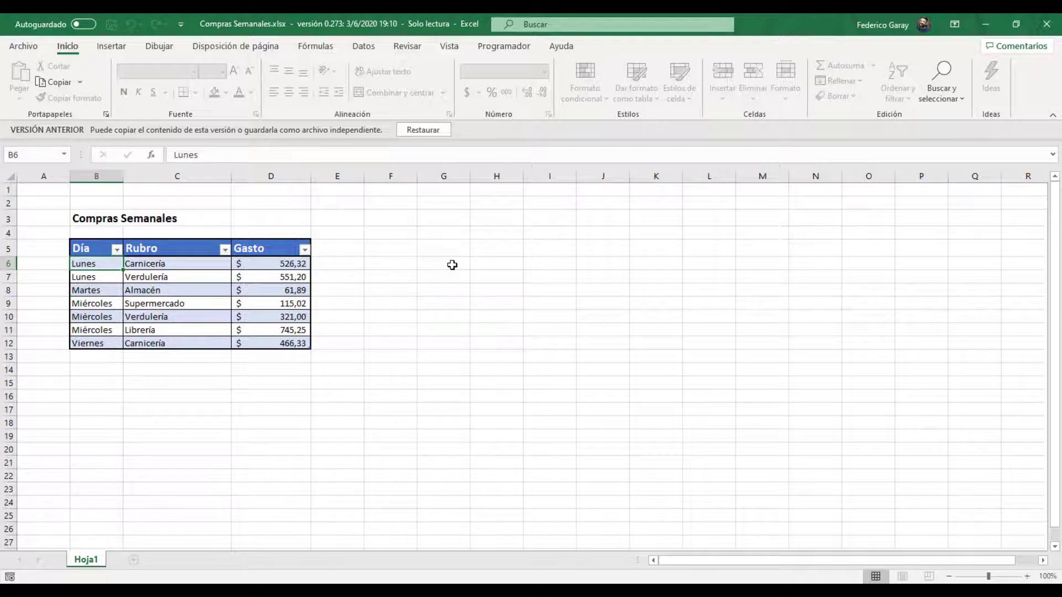
{"action": "left_click", "coordinate": [1045, 25]}
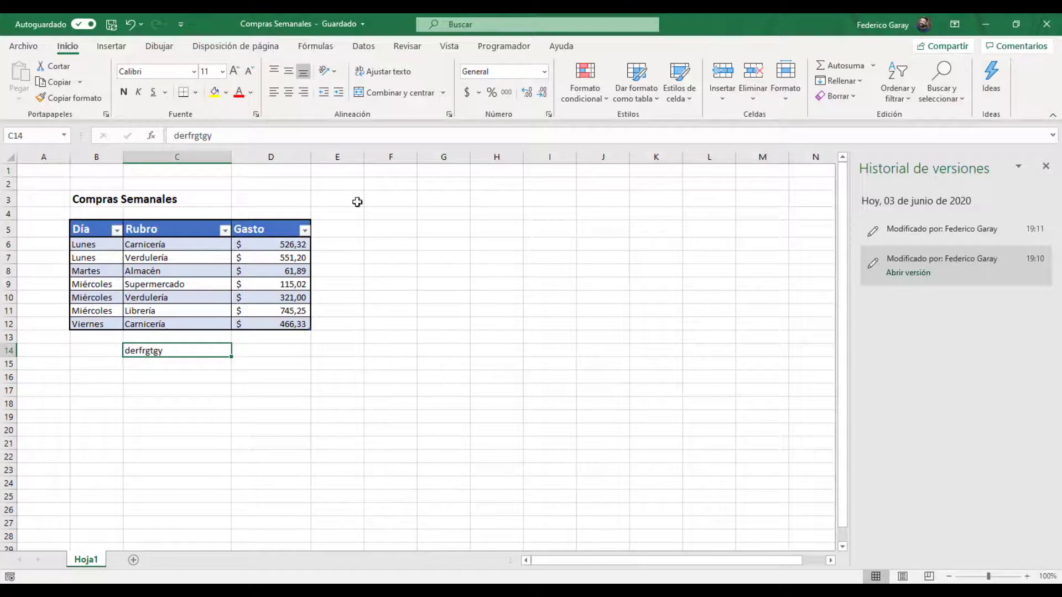
Open and cancel the Ubicación location picker, then clear the test entry from C14
{"action": "left_click", "coordinate": [334, 26]}
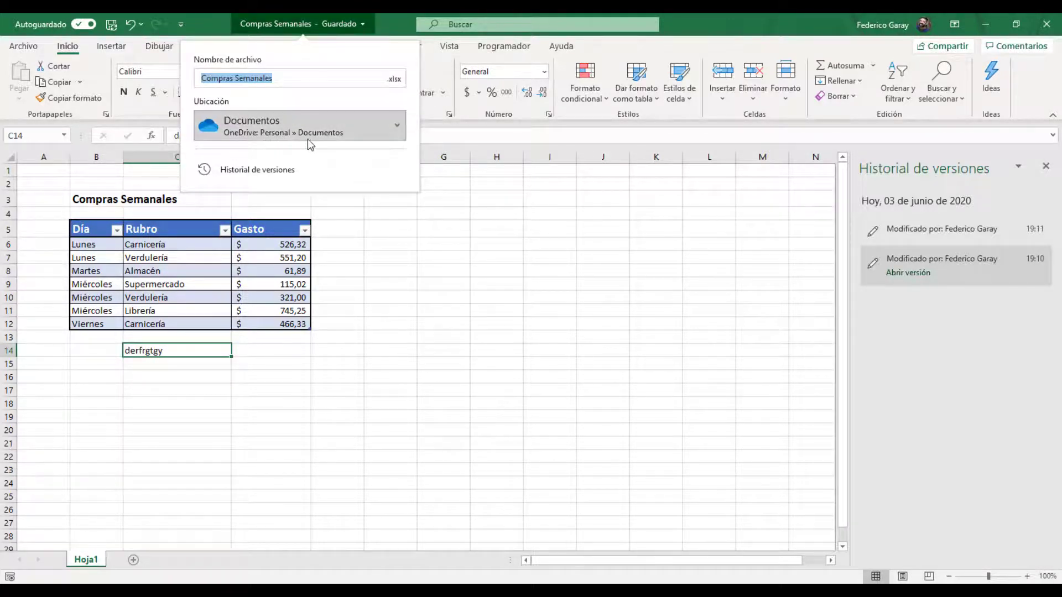
{"action": "left_click", "coordinate": [397, 129]}
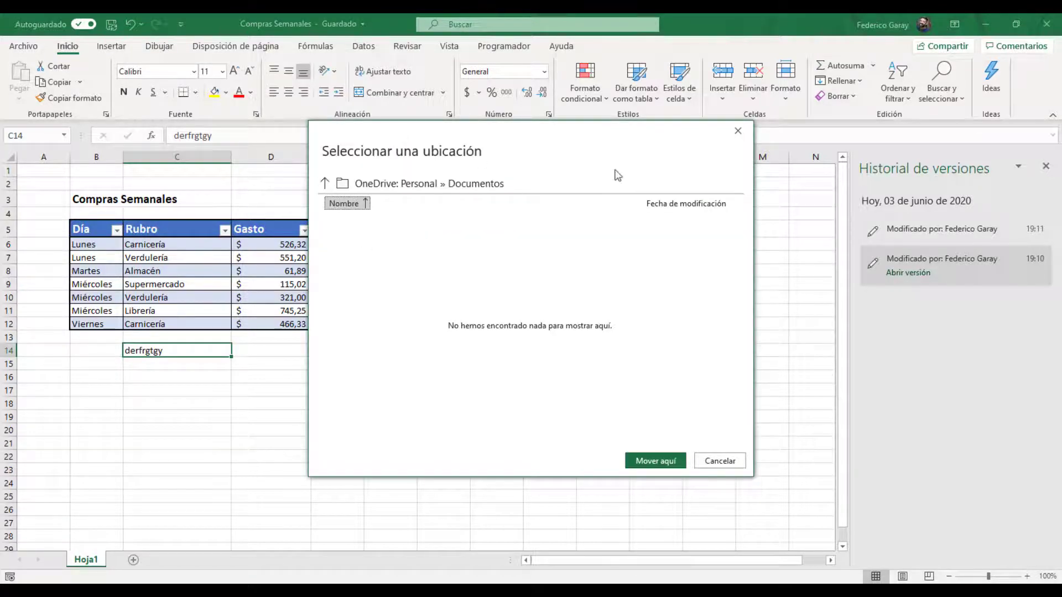
{"action": "left_click", "coordinate": [737, 131]}
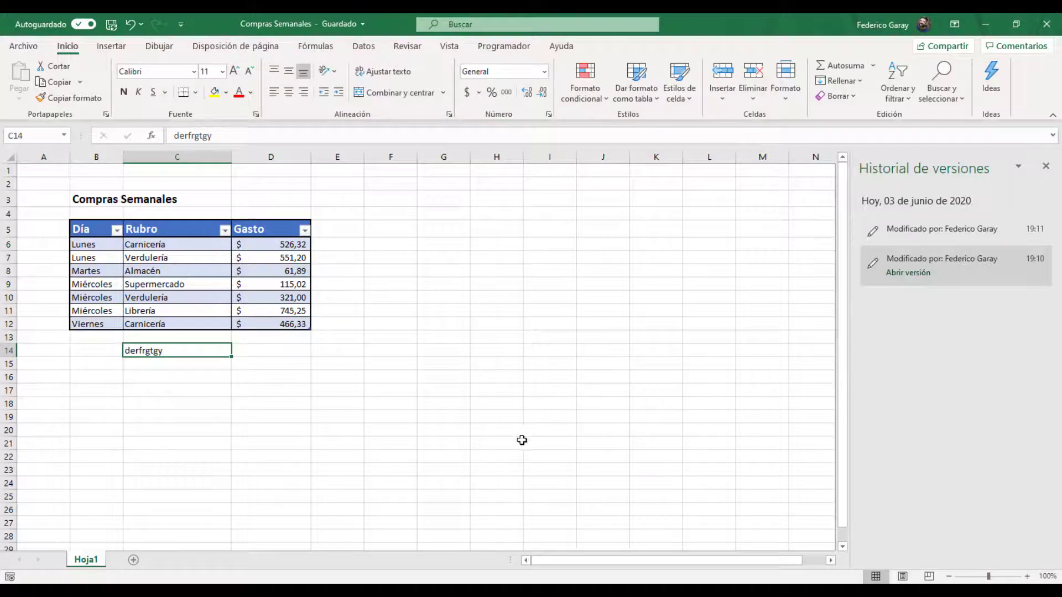
{"action": "key", "text": "alt+Tab"}
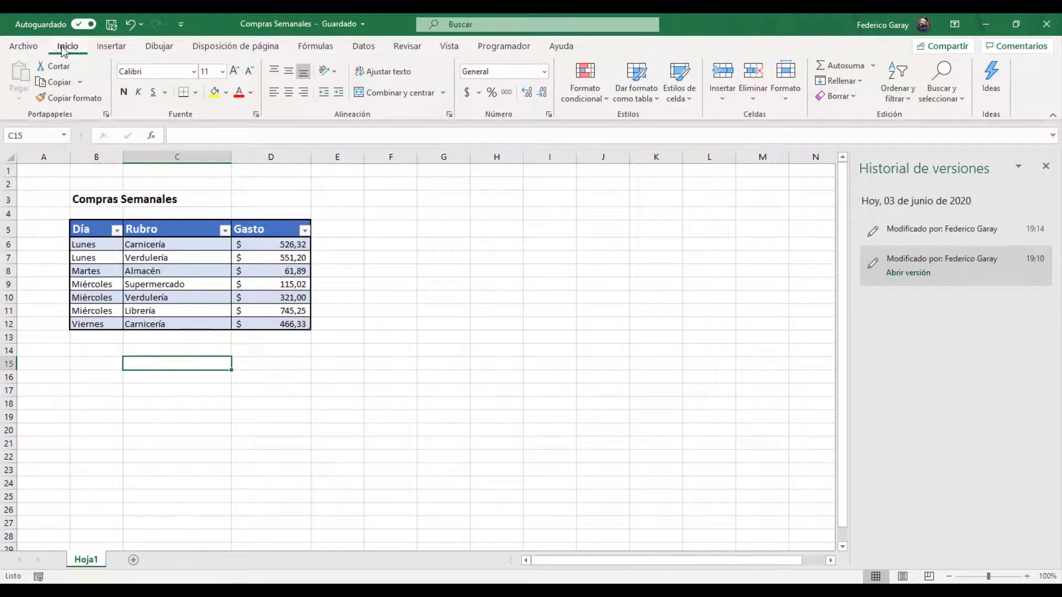
Switch the Autoguardado toggle off for Compras Semanales
{"action": "left_click", "coordinate": [82, 24]}
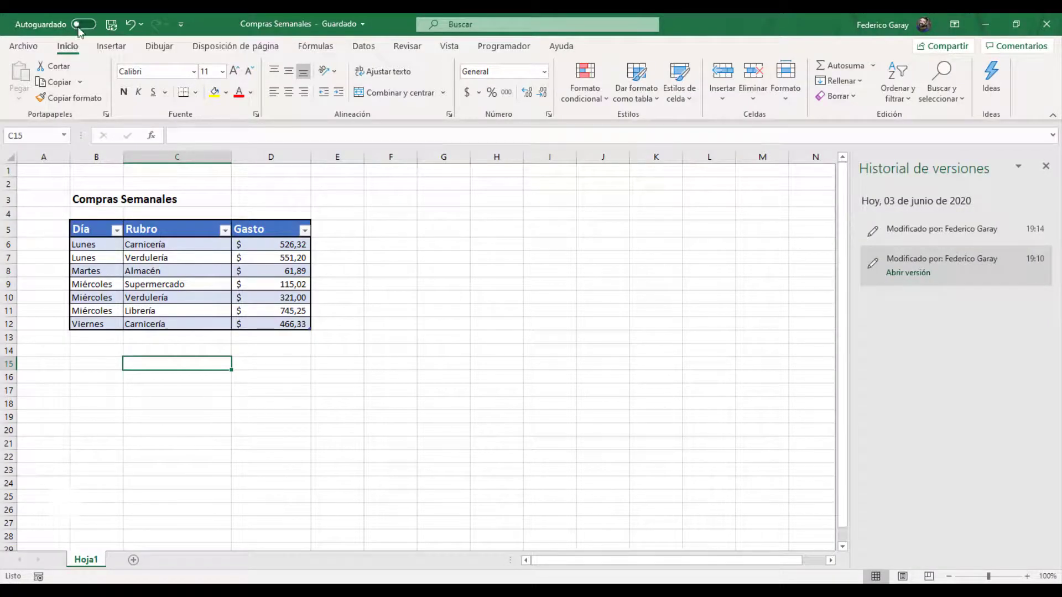